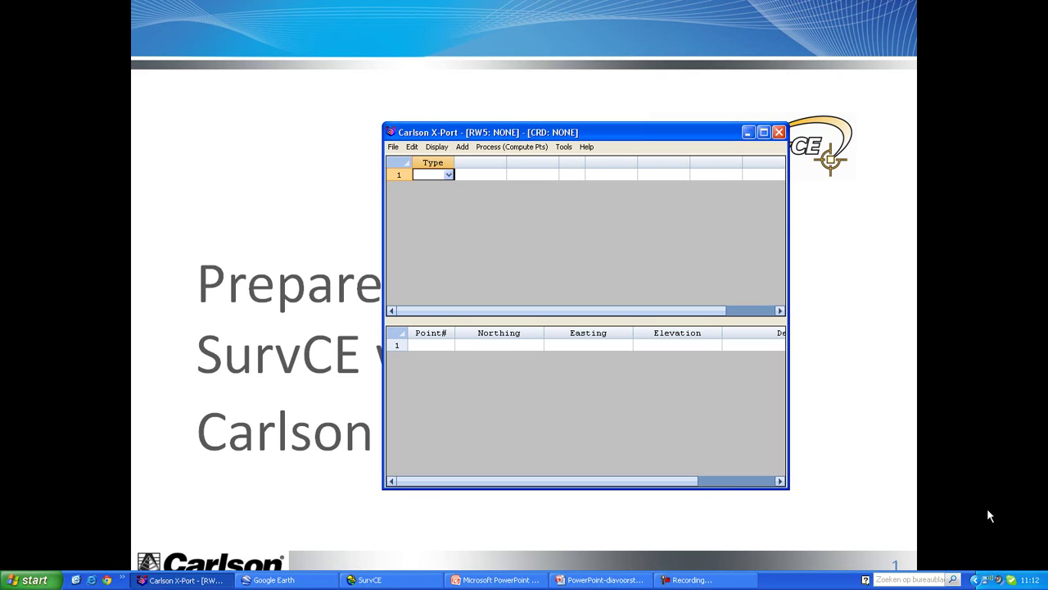
# Step: Open the Tools menu in Carlson X-Port
pyautogui.click(562, 147)
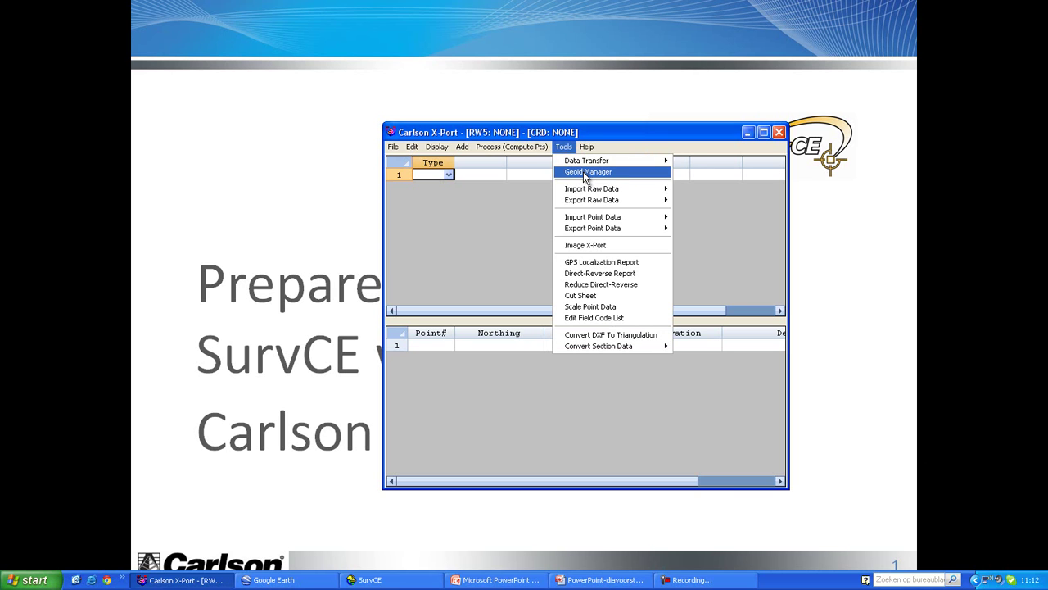
# Step: Open the Geoid Manager and choose World (EGM08) as the geoid to process
pyautogui.click(585, 173)
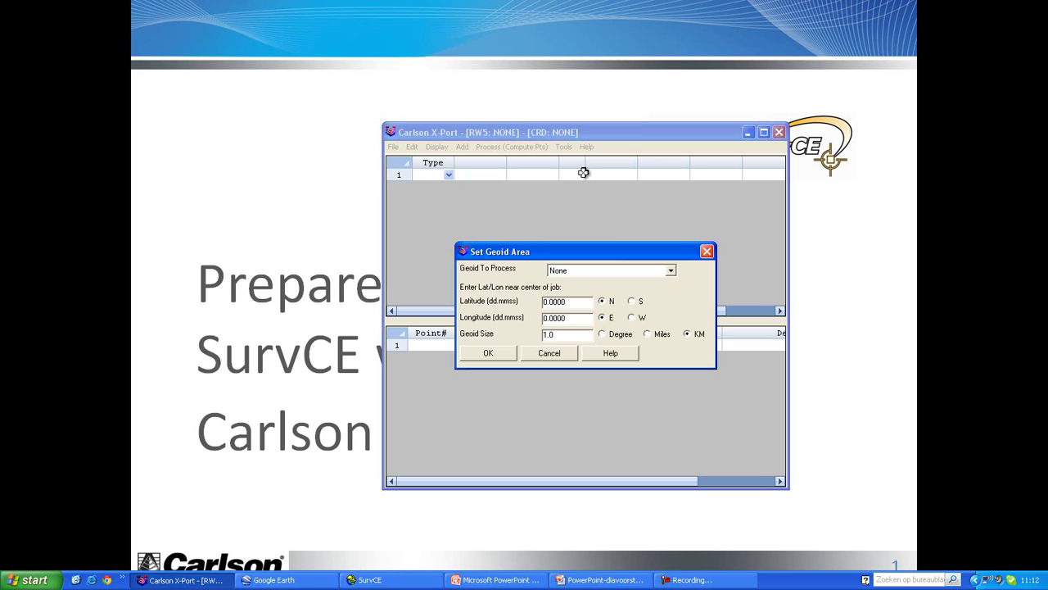
pyautogui.click(671, 271)
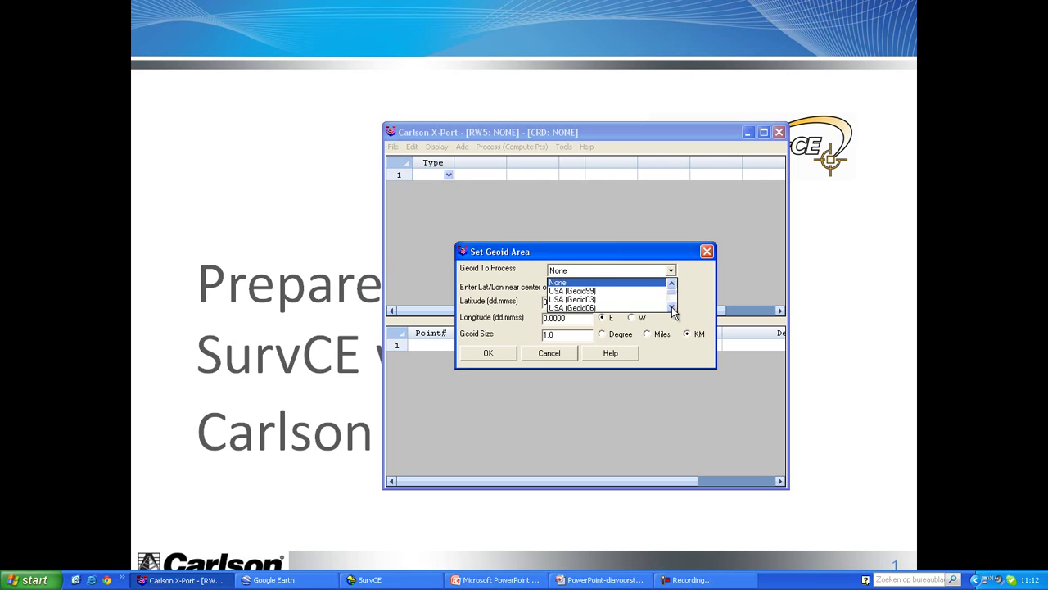
pyautogui.click(671, 306)
pyautogui.click(671, 306)
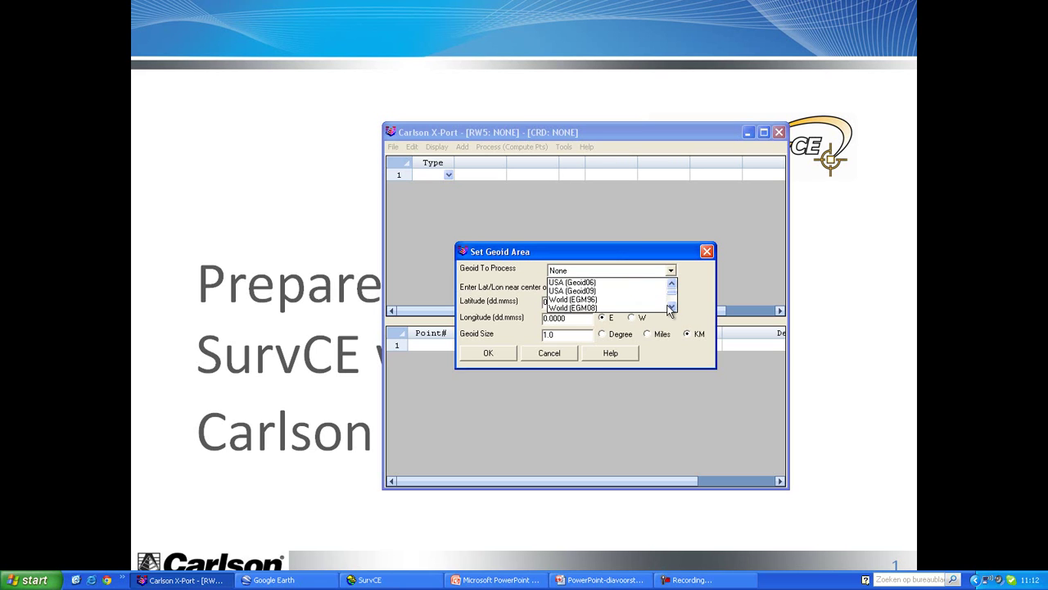
pyautogui.click(601, 311)
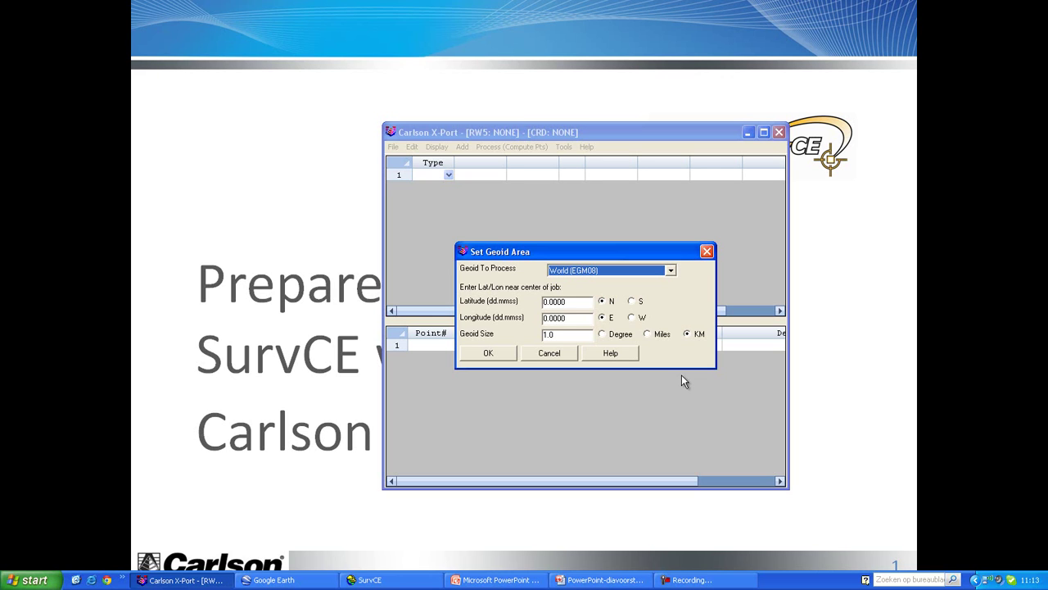
# Step: Select Poland as the geoid to process, then bring up Google Earth's map of Poland
pyautogui.click(669, 271)
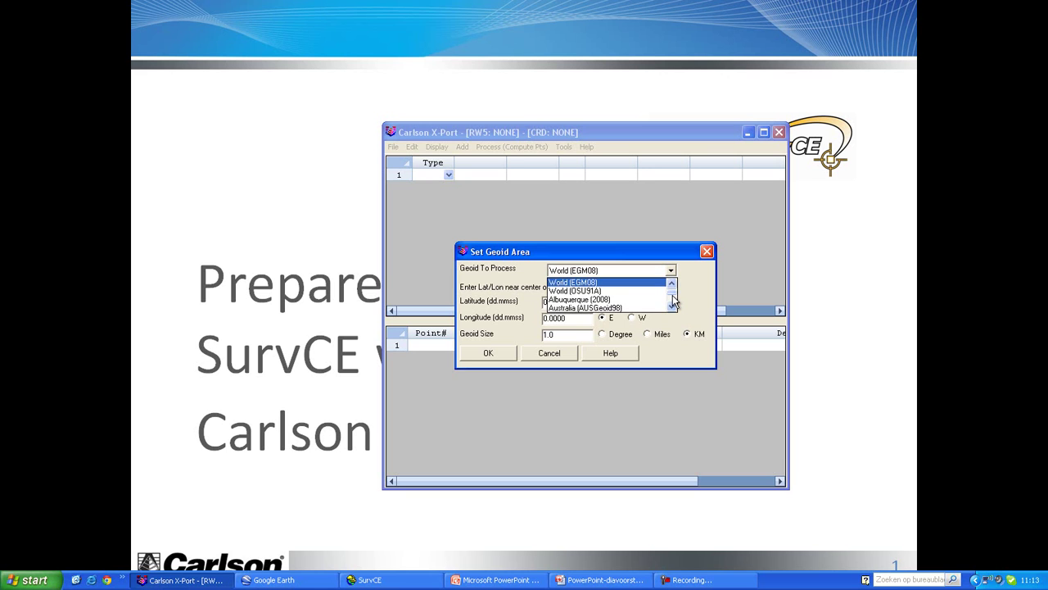
pyautogui.scroll(-5, 673, 301)
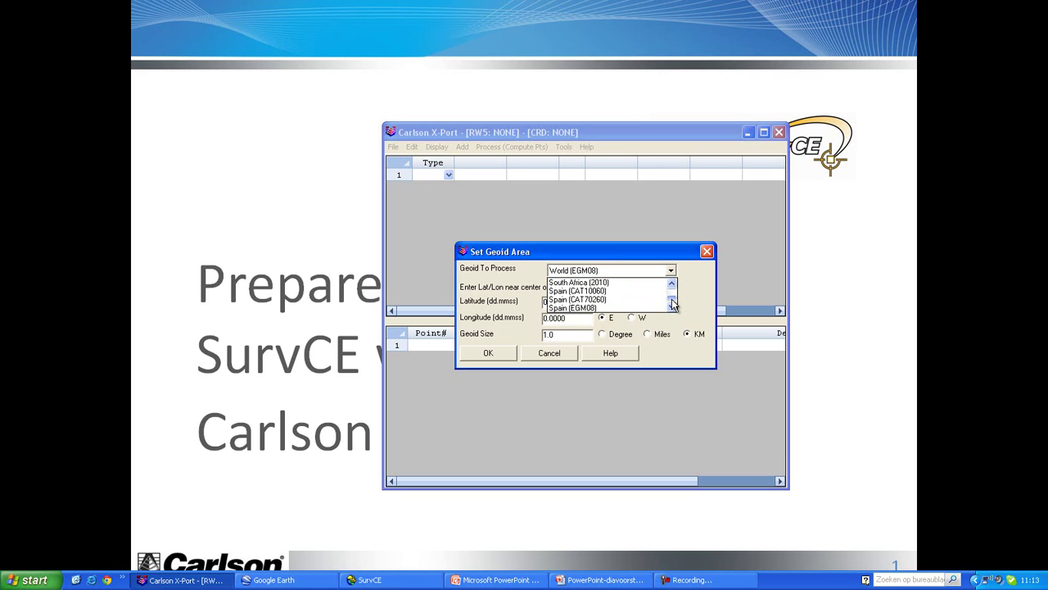
pyautogui.click(672, 283)
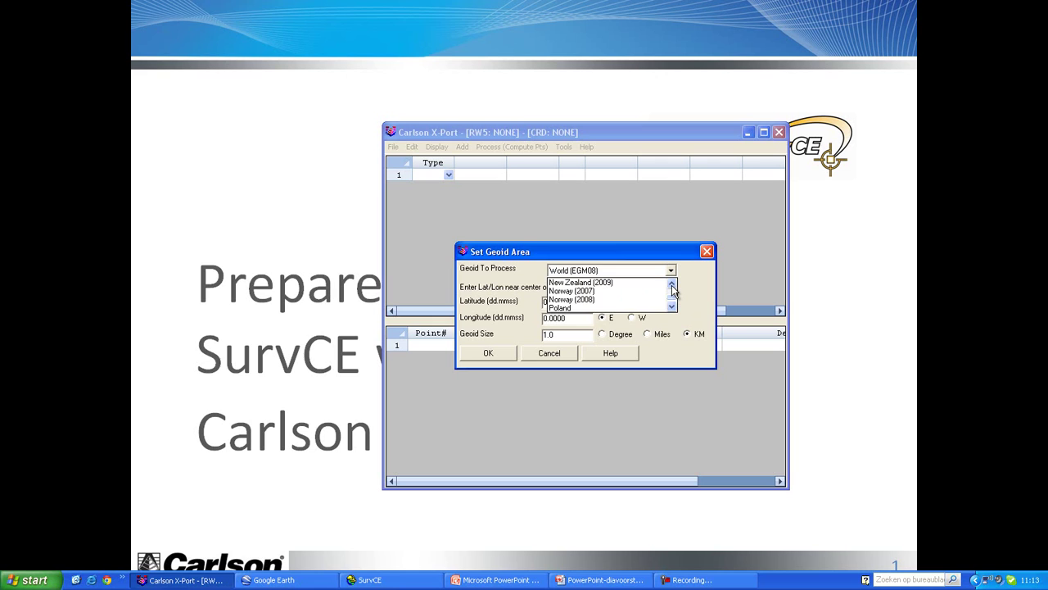
pyautogui.click(591, 308)
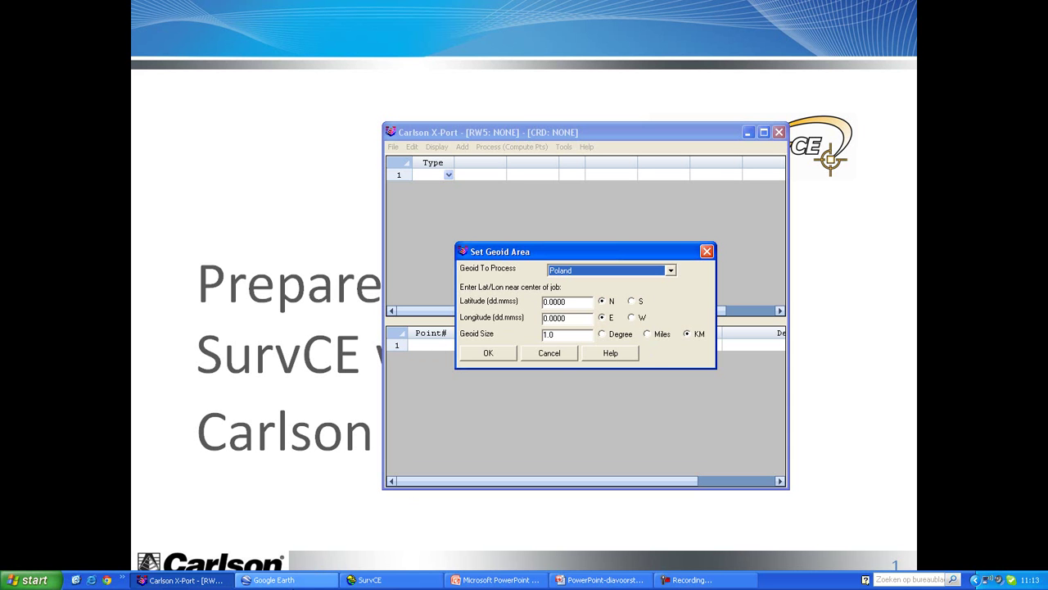
pyautogui.click(290, 583)
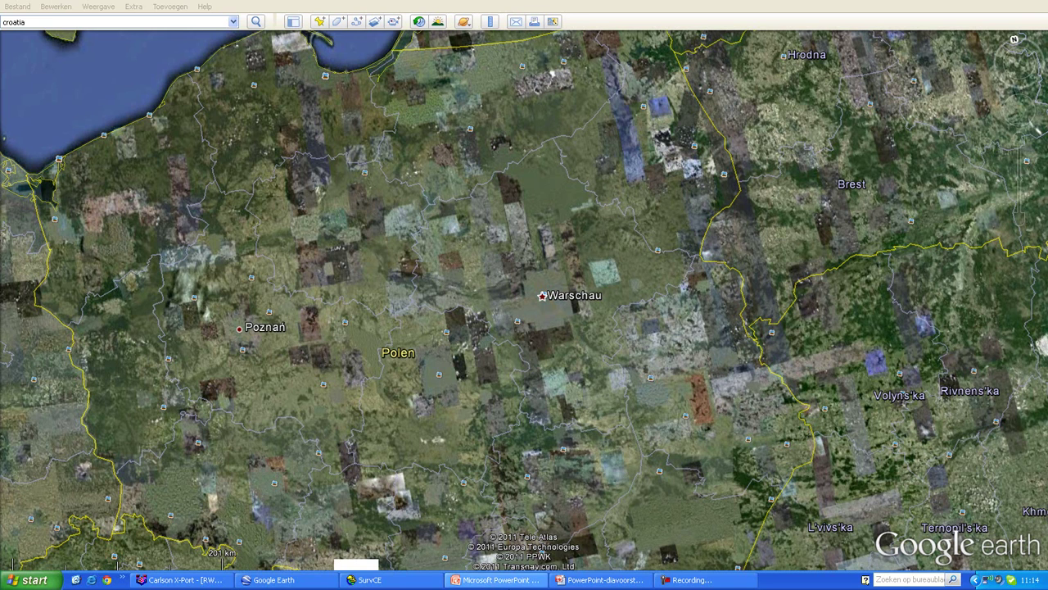
# Step: Set the geoid area to latitude 52.24 N, longitude 16.54 E, and size 200 km
pyautogui.click(187, 580)
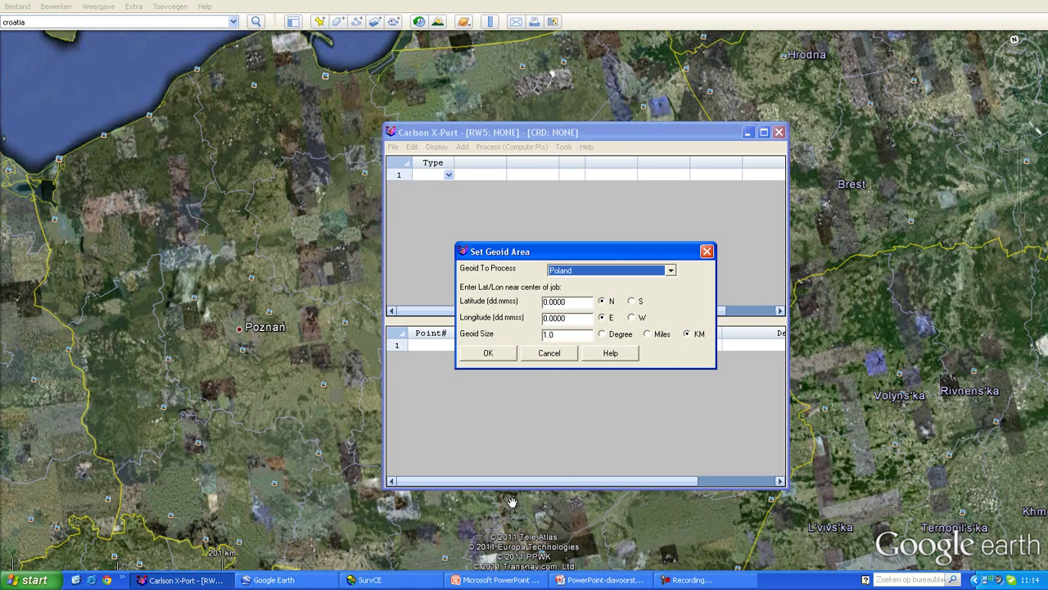
pyautogui.doubleClick(575, 303)
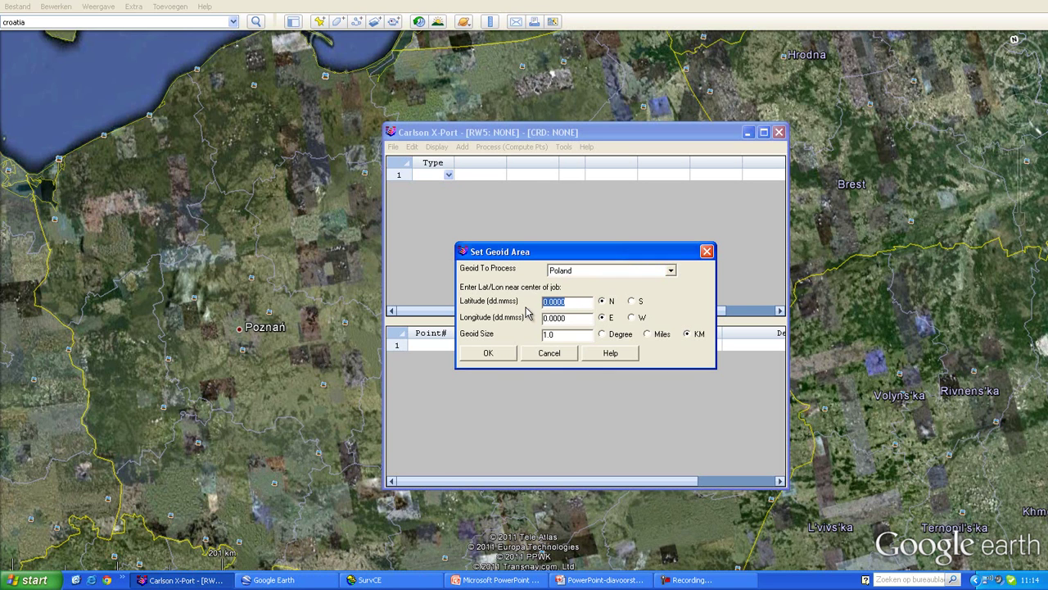
pyautogui.write('52.24')
pyautogui.doubleClick(578, 318)
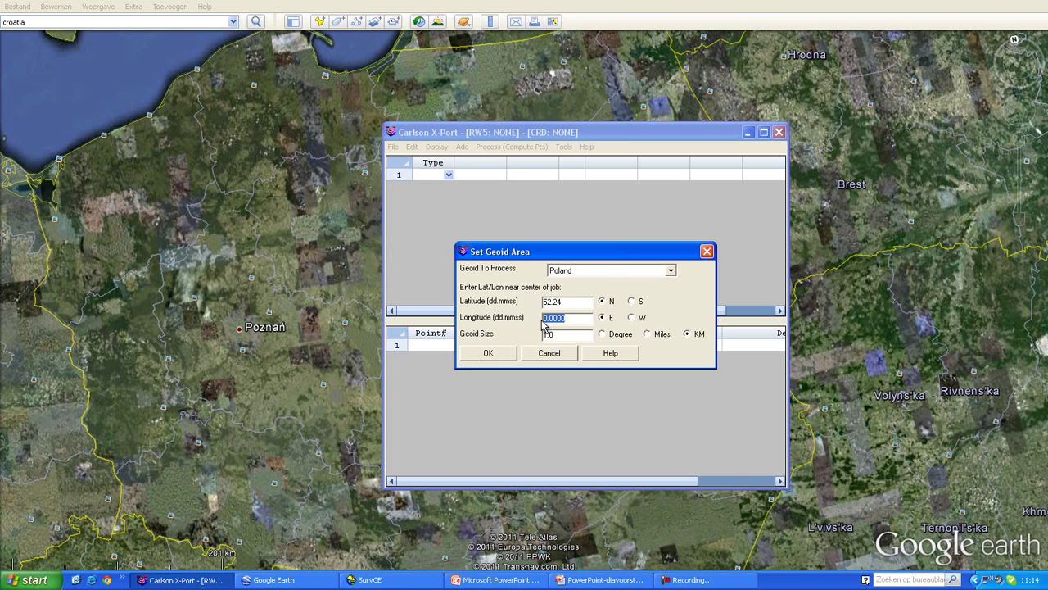
pyautogui.write('18')
pyautogui.write('.54')
pyautogui.click(632, 318)
pyautogui.click(602, 318)
pyautogui.moveTo(565, 336); pyautogui.dragTo(533, 343)
pyautogui.write('200')
# Step: Save the clipped Poland geoid as Poznan.gsf and acknowledge the Done message
pyautogui.click(489, 354)
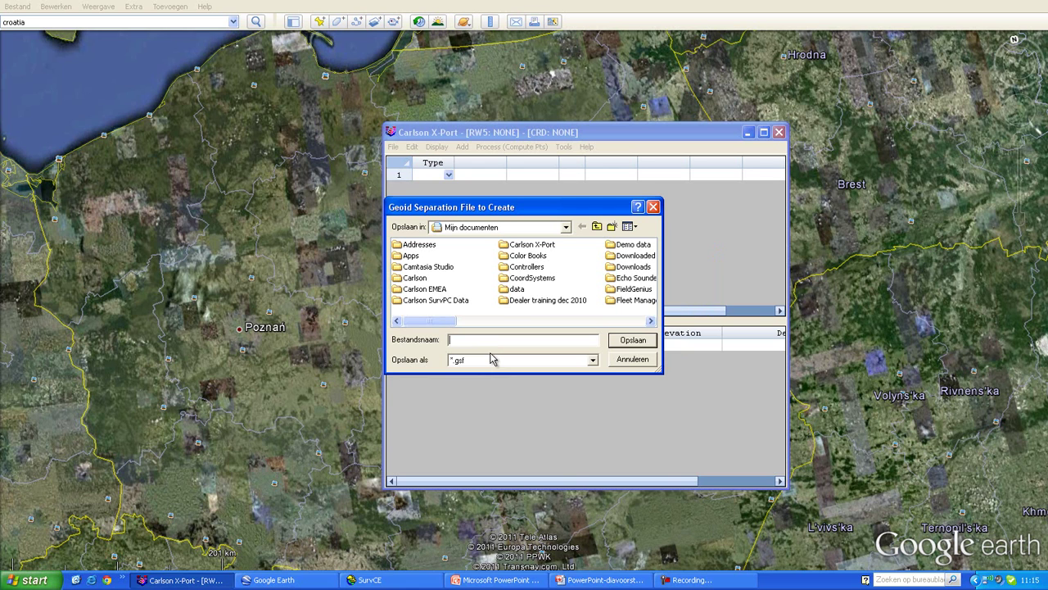
pyautogui.write('Poznan')
pyautogui.click(624, 341)
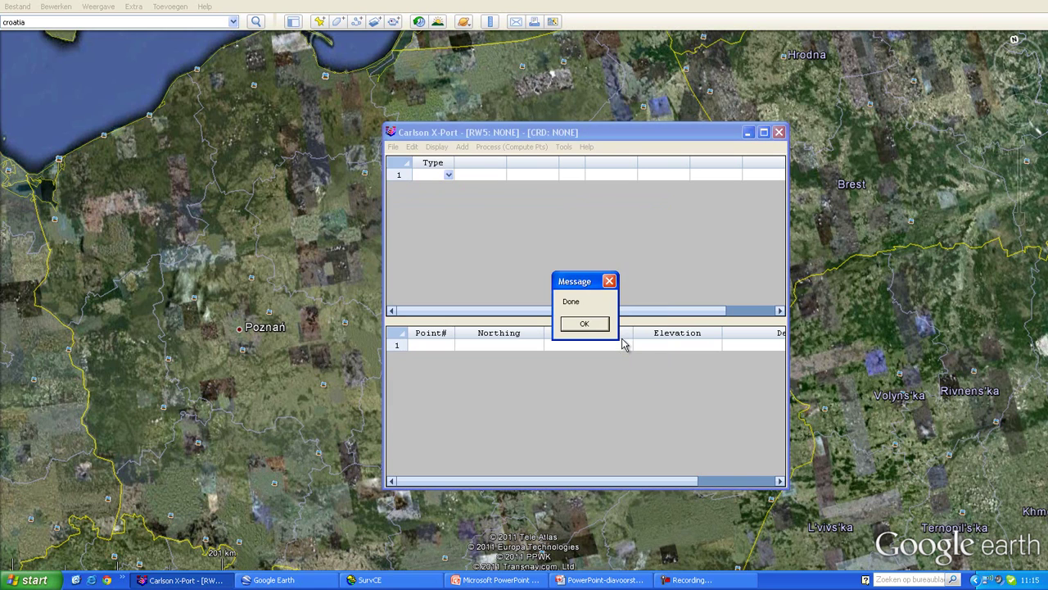
pyautogui.click(597, 325)
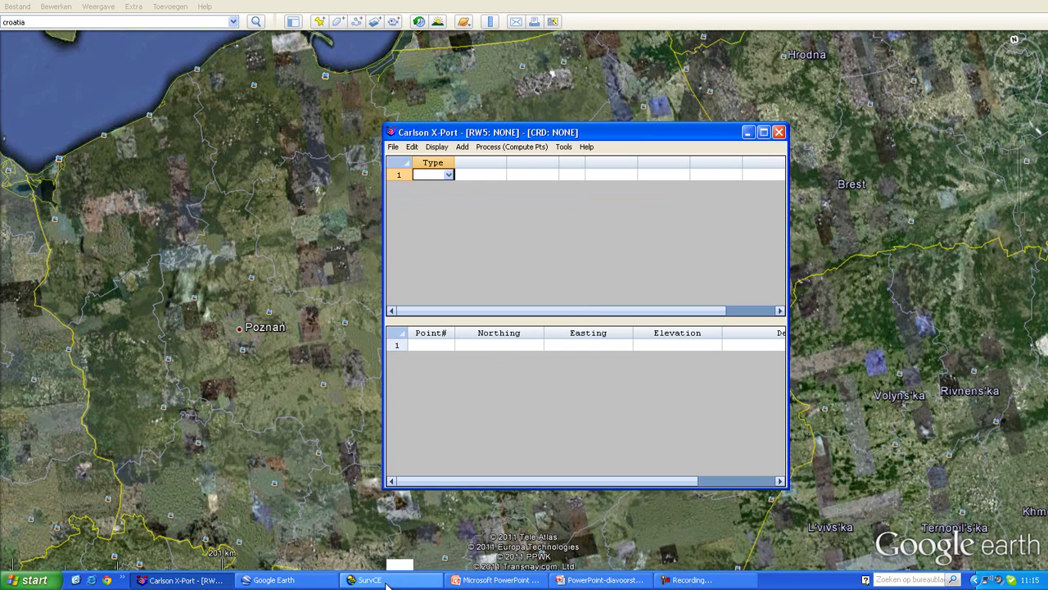
# Step: Minimize X-Port and switch over to SurvCE with Alt+Tab
pyautogui.click(747, 131)
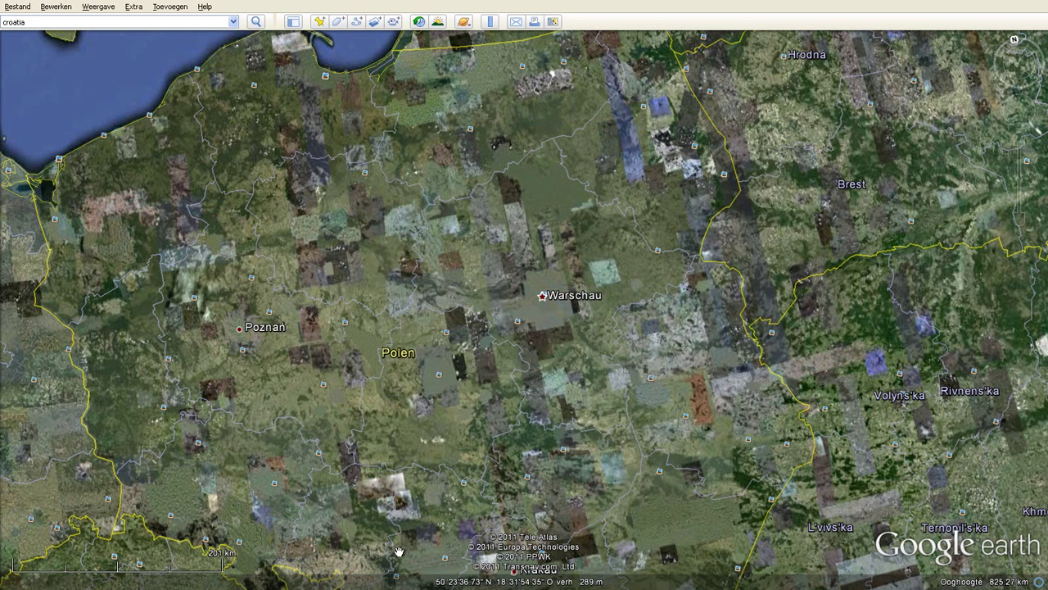
pyautogui.press('alt')
pyautogui.hotkey('alt', 'Tab')
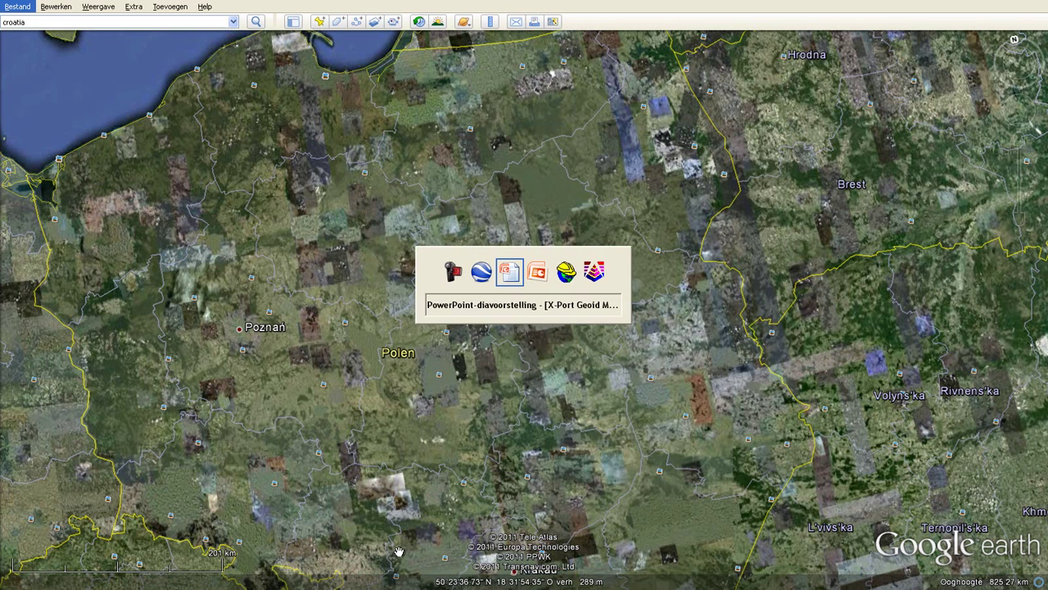
pyautogui.hotkey('alt', 'Tab')
pyautogui.hotkey('alt', 'Tab')
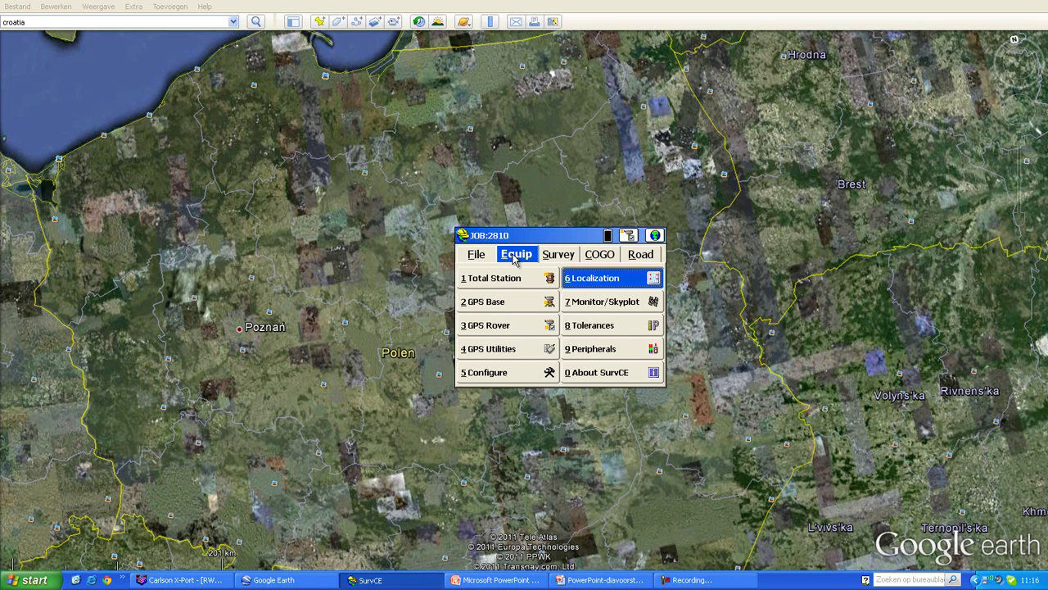
# Step: In Localization's GPS options, pick Poznan.gsf from Mijn documenten as the geoid file
pyautogui.click(606, 282)
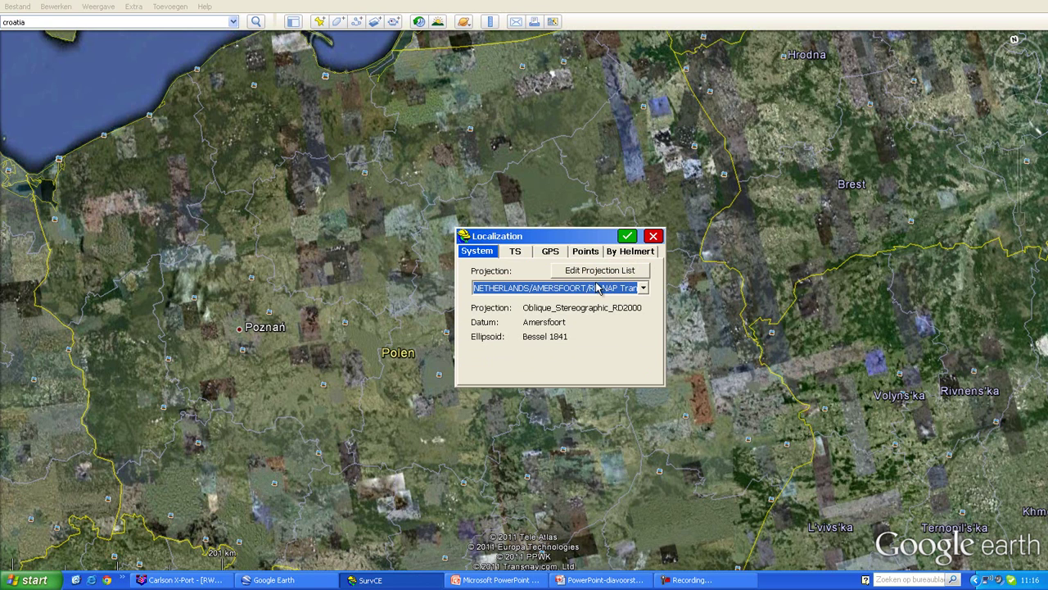
pyautogui.click(550, 253)
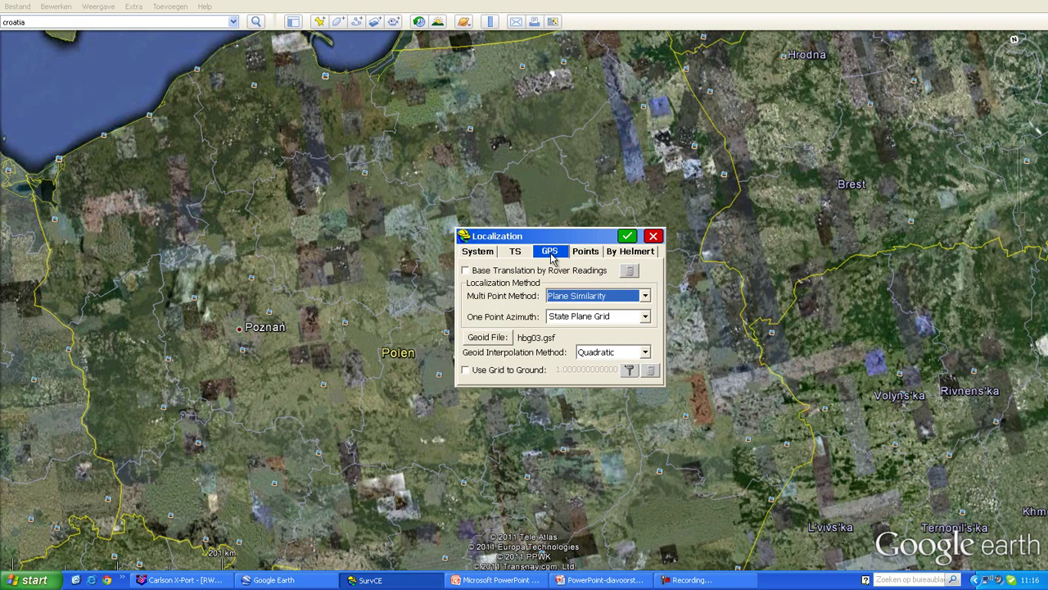
pyautogui.click(487, 338)
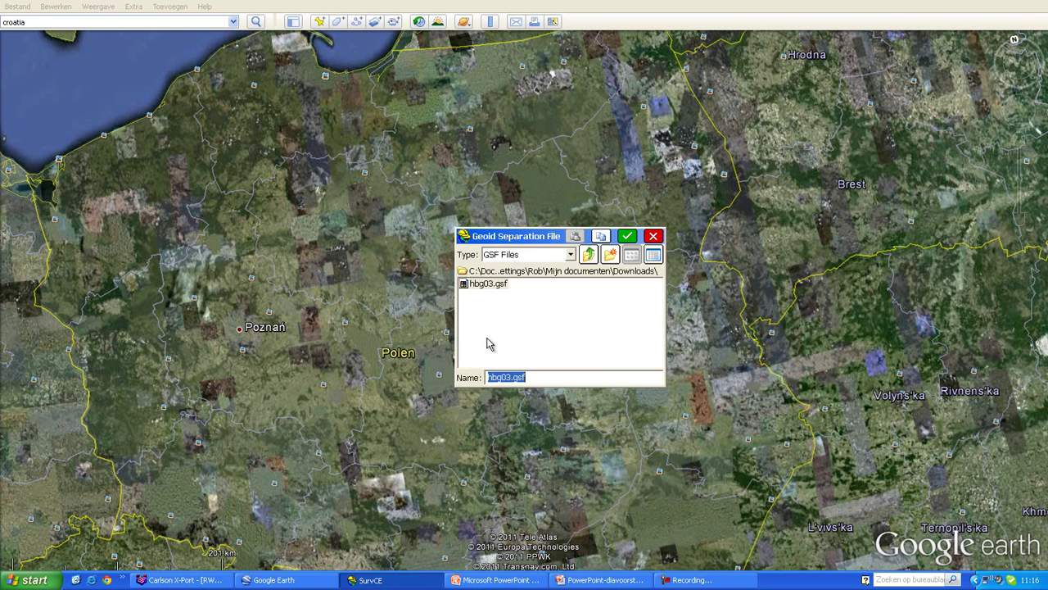
pyautogui.click(589, 256)
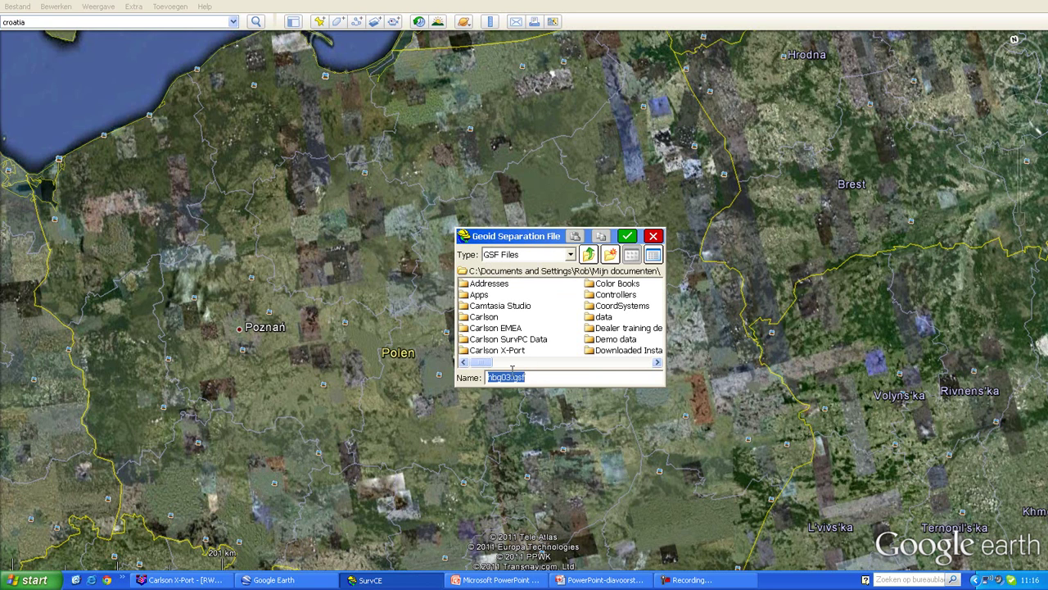
pyautogui.moveTo(489, 361); pyautogui.dragTo(636, 365)
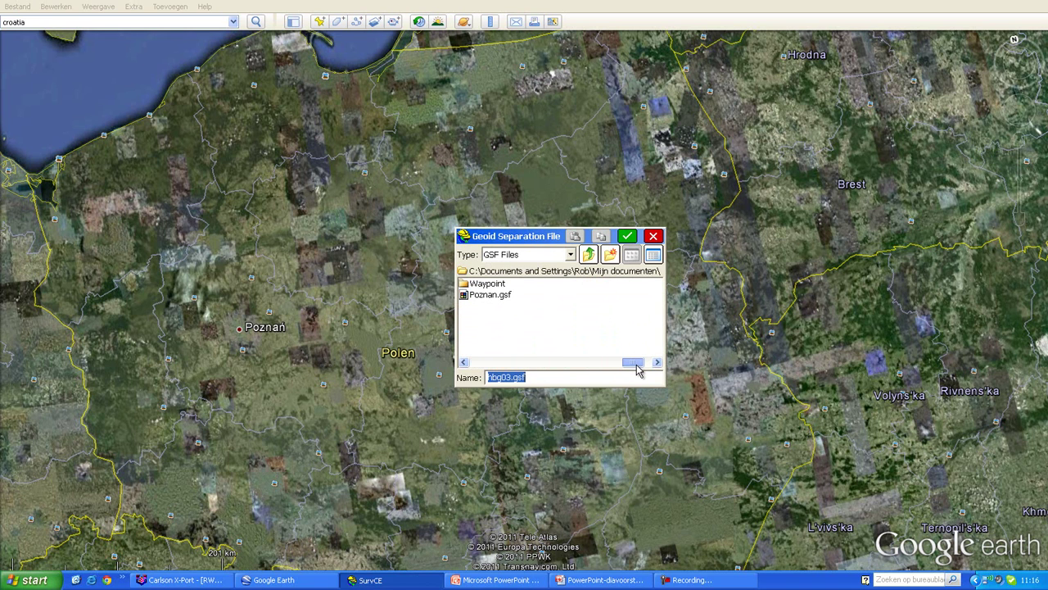
pyautogui.click(491, 295)
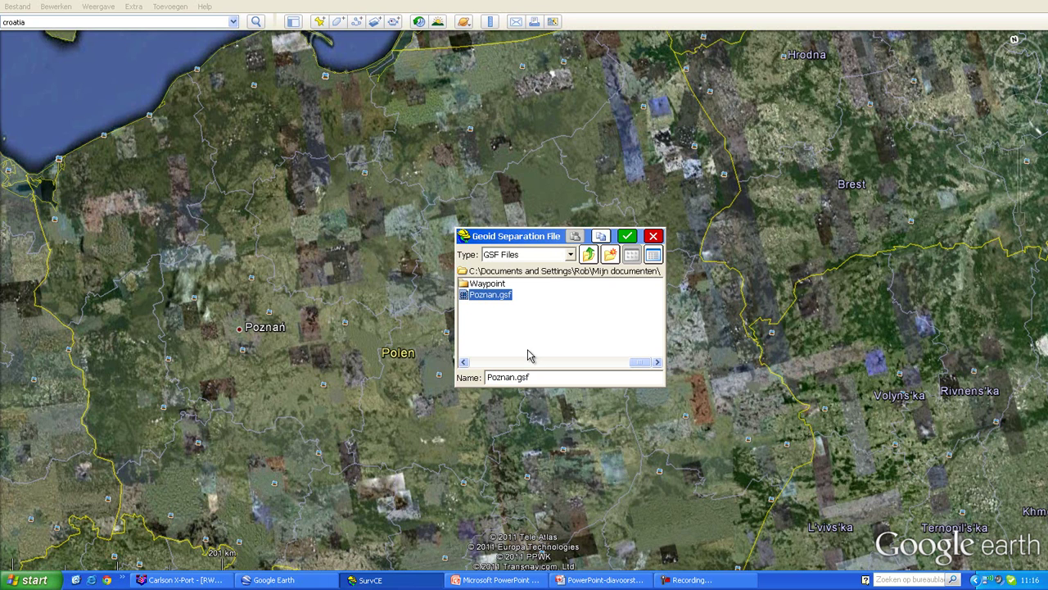
pyautogui.click(627, 236)
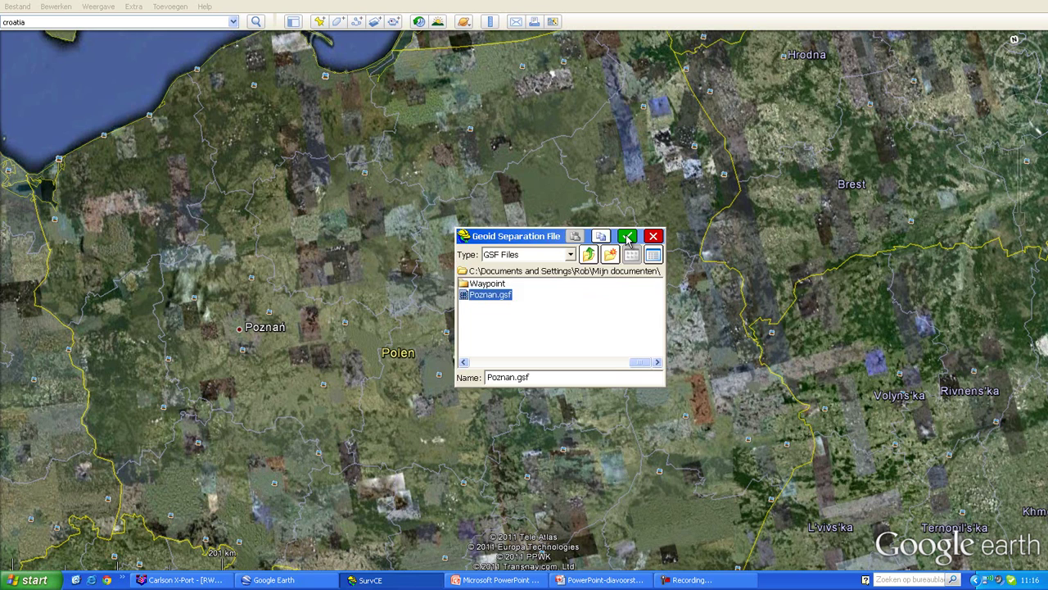